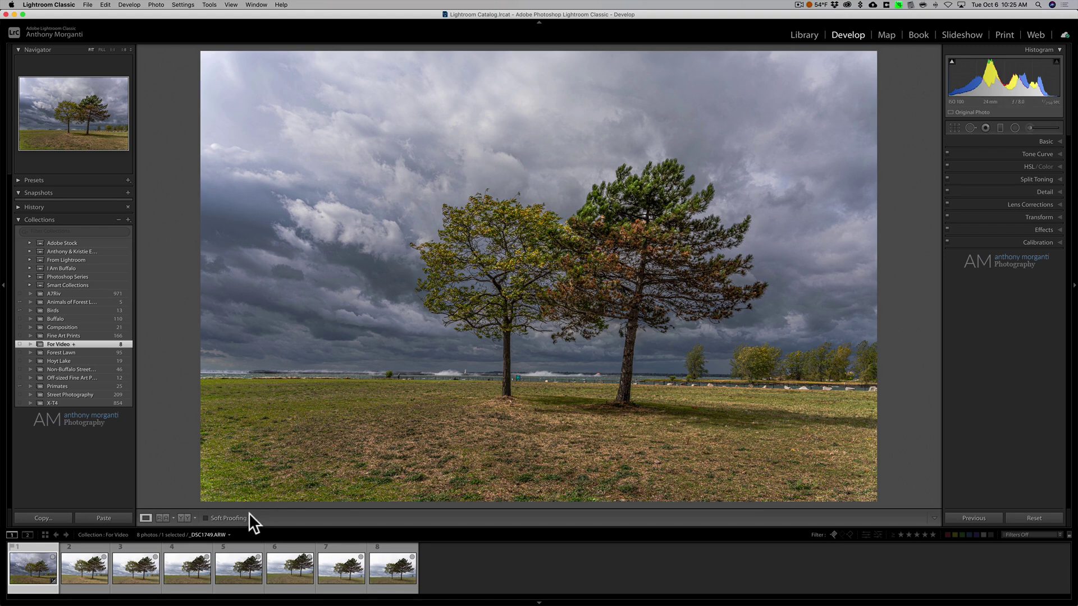
Browse through photos two to eight in the filmstrip, then return to the edited first photo
click(88, 571)
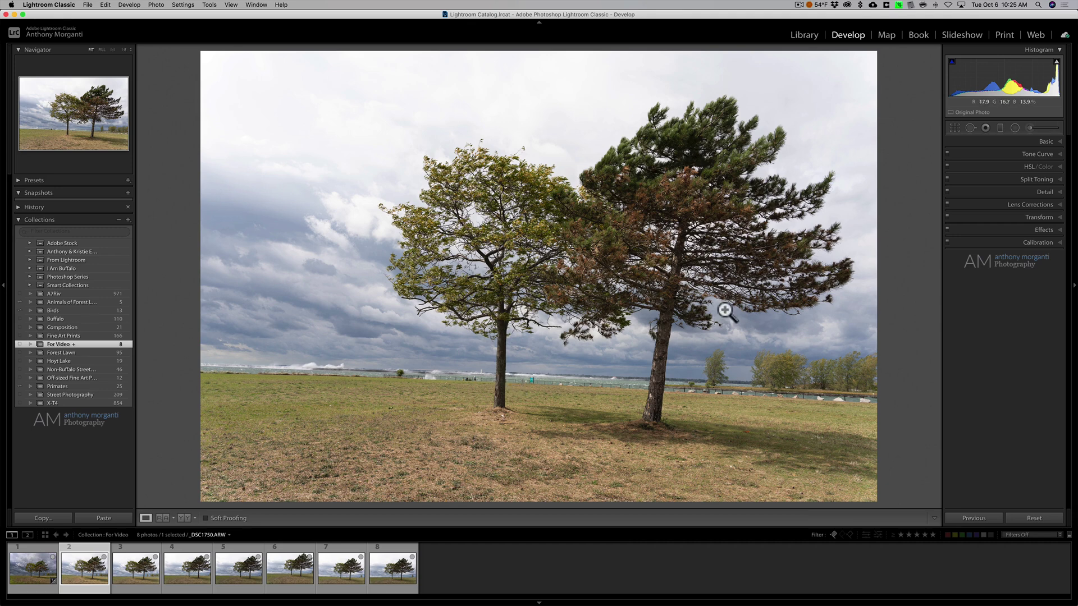
click(134, 571)
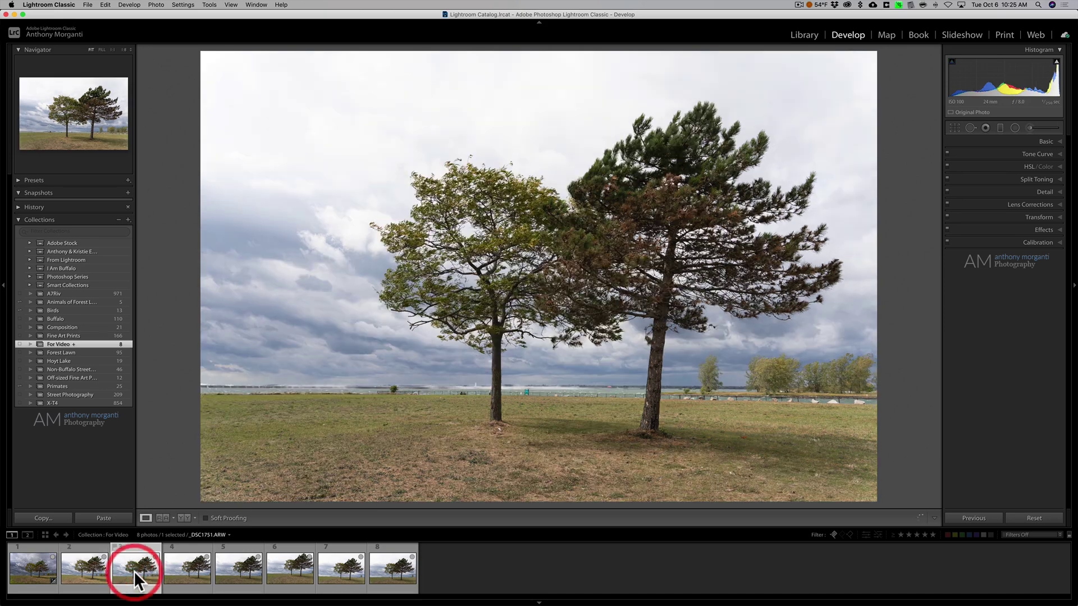
click(186, 570)
click(238, 567)
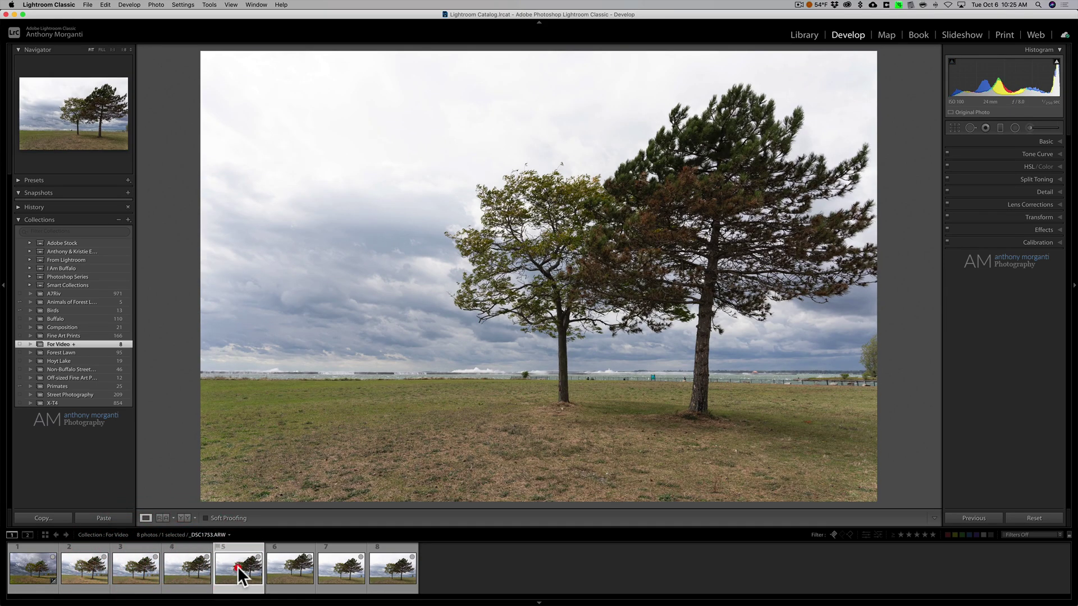
click(304, 575)
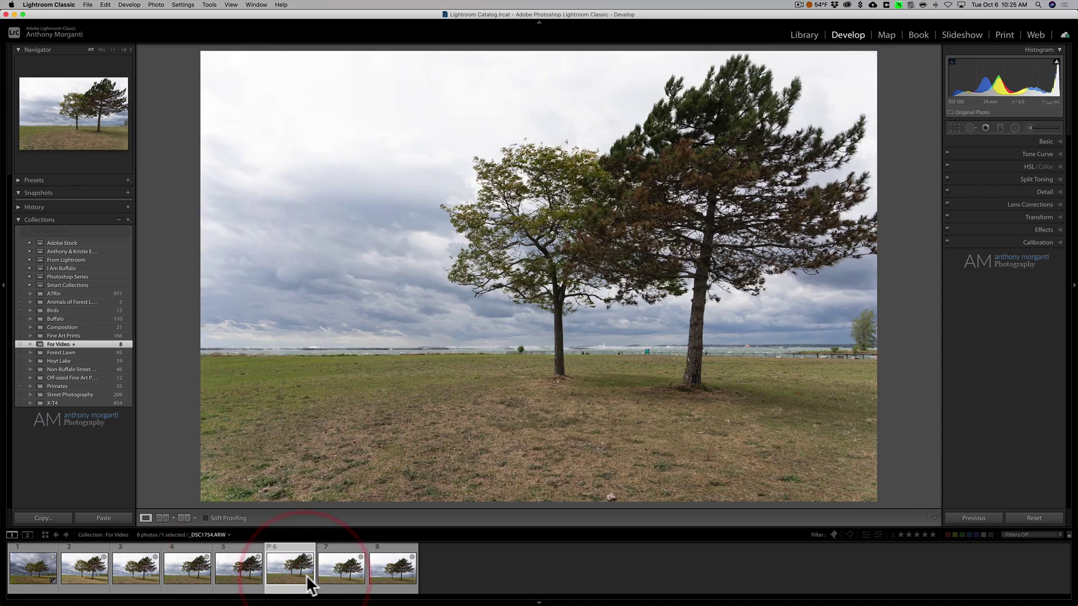
click(335, 568)
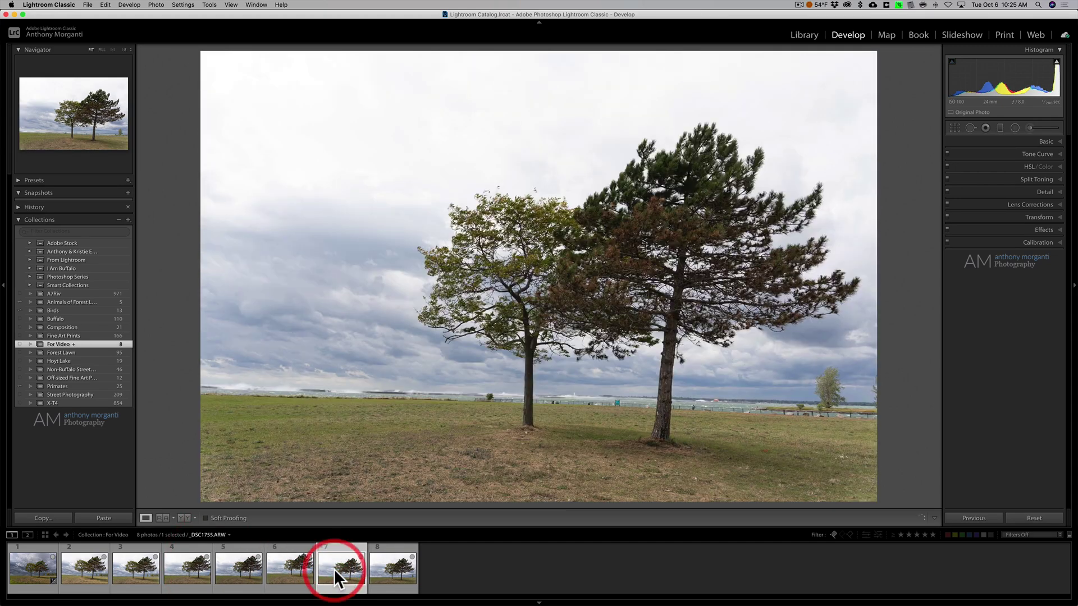
click(387, 570)
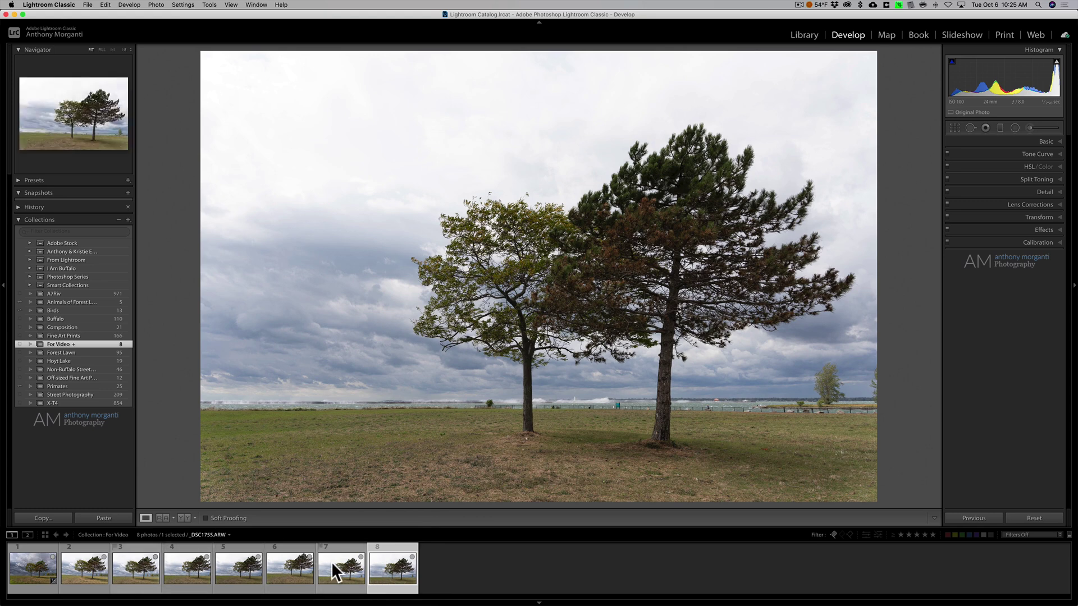
click(40, 565)
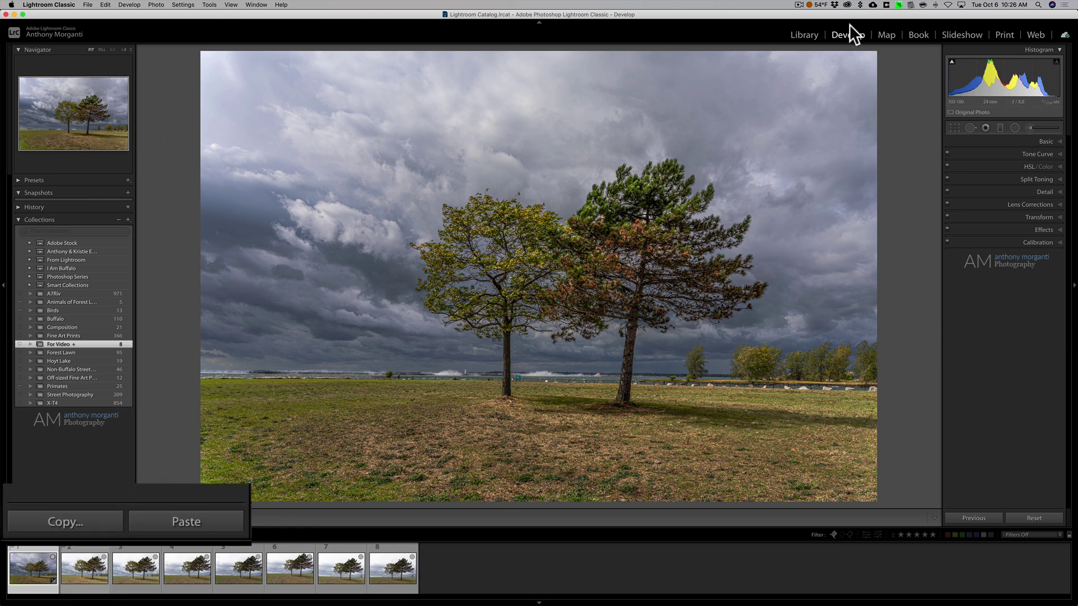
Copy every develop setting from the first photo, leaving Crop checked in Copy Settings
click(44, 518)
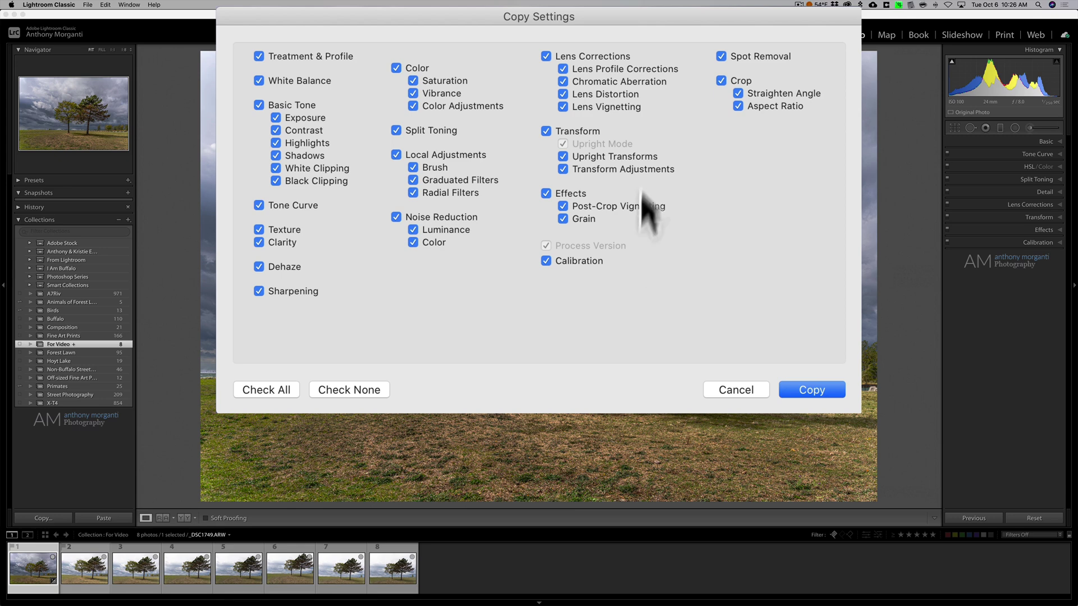
click(720, 80)
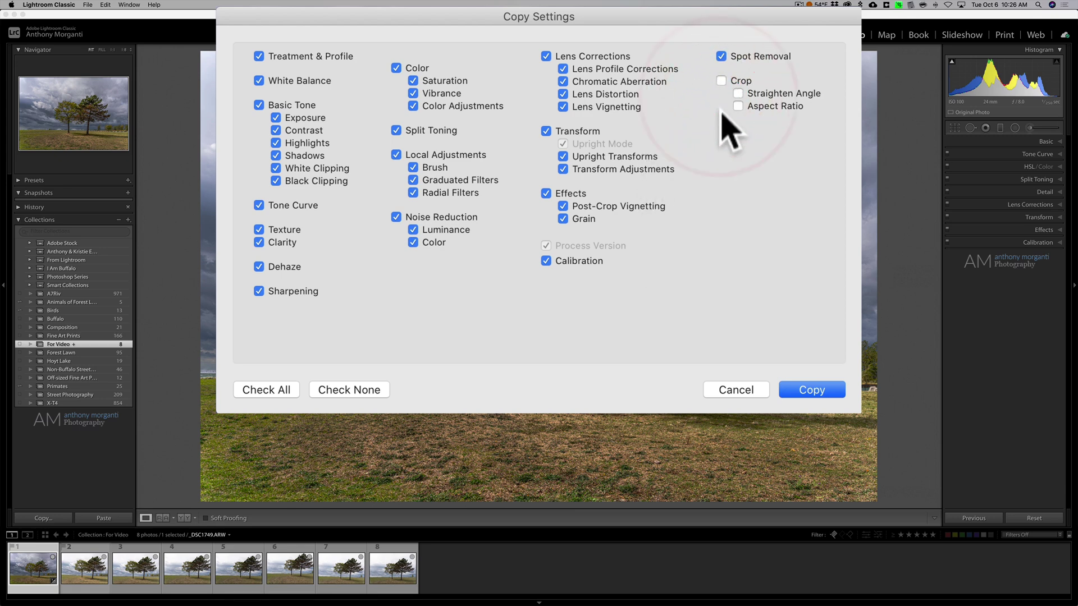
click(721, 81)
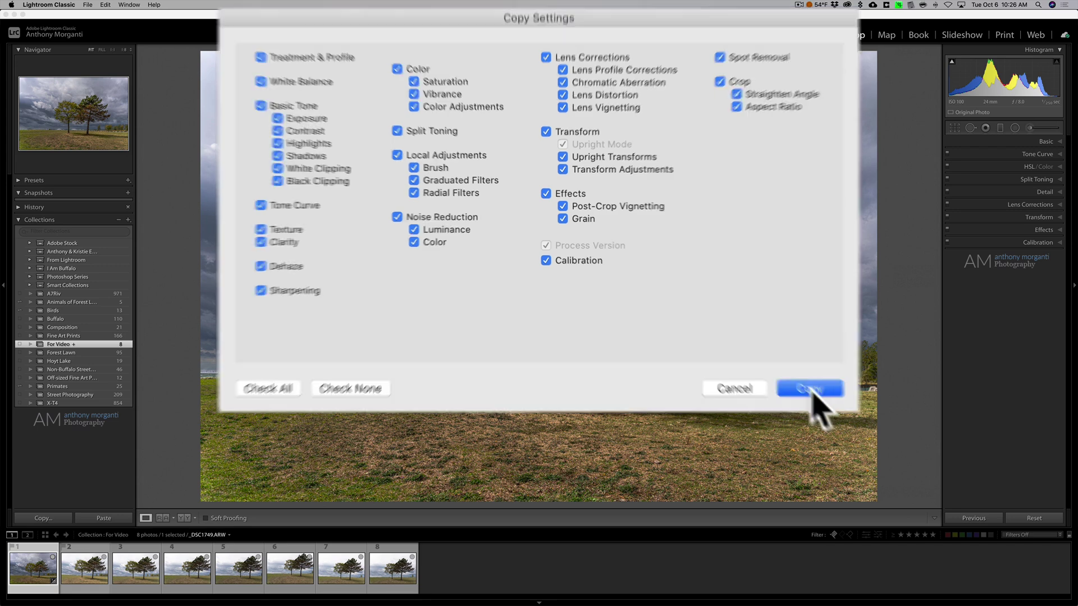
click(675, 298)
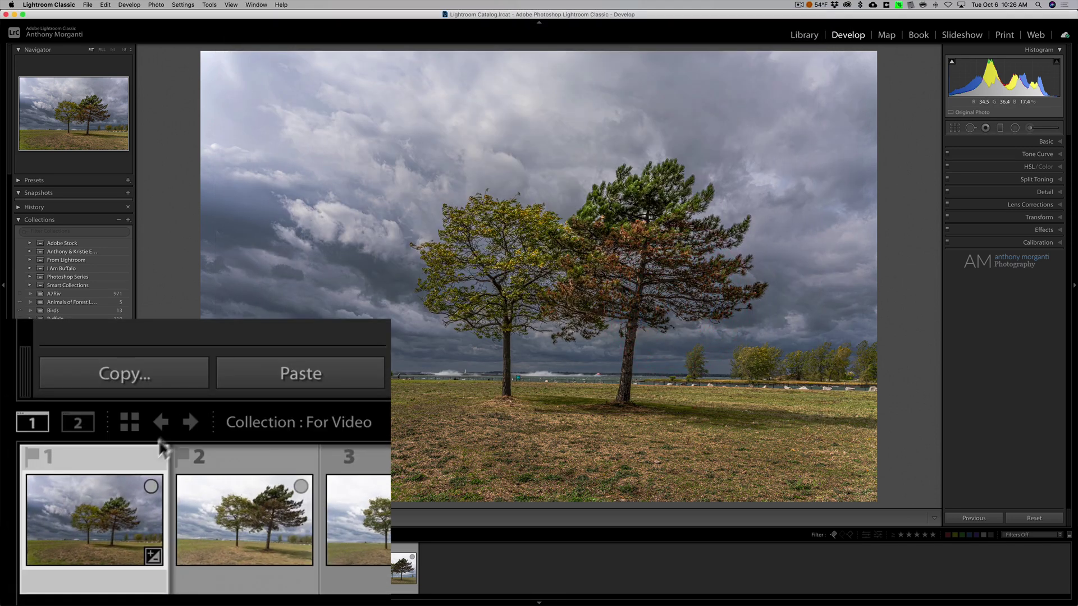
Paste the copied stormy settings onto the second photo, _DSC1750.ARW
click(220, 533)
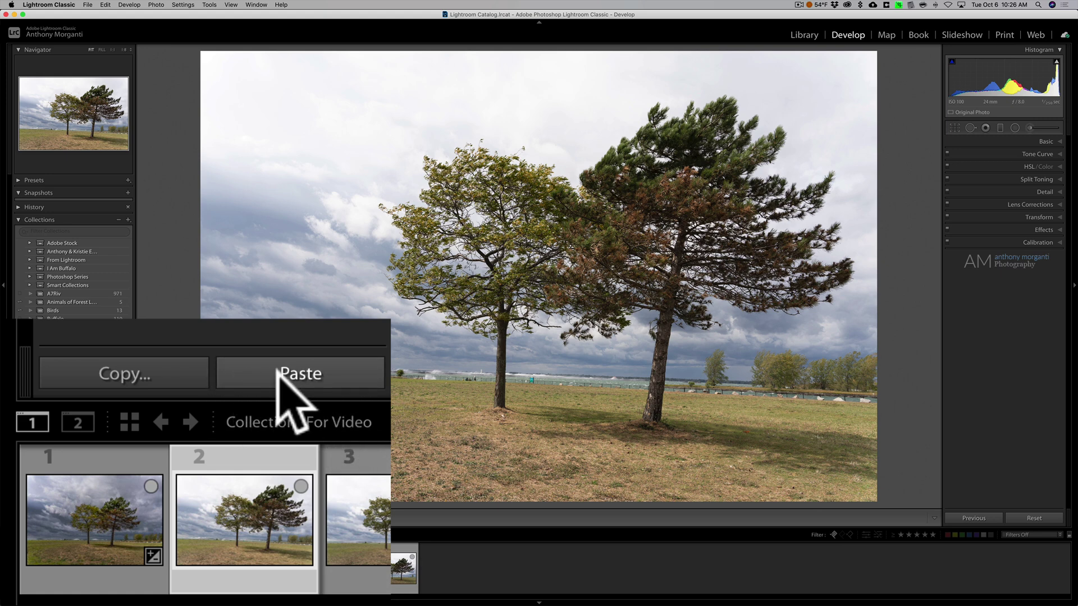
click(308, 365)
click(308, 364)
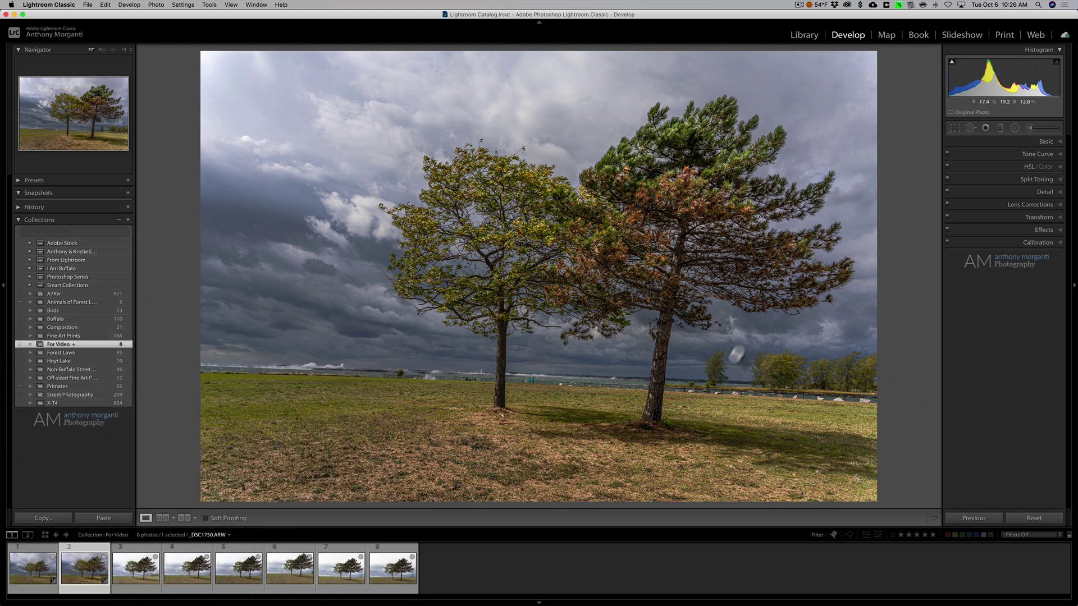
Straighten the second photo by about two degrees, then undo the straightening and pasted settings
click(953, 128)
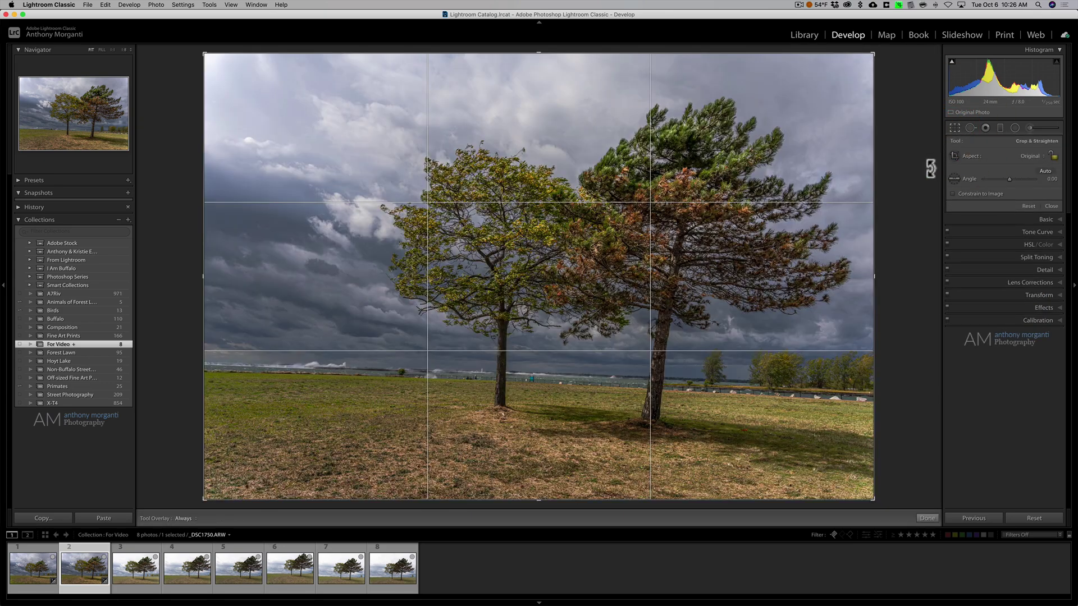
drag(886, 313, 881, 293)
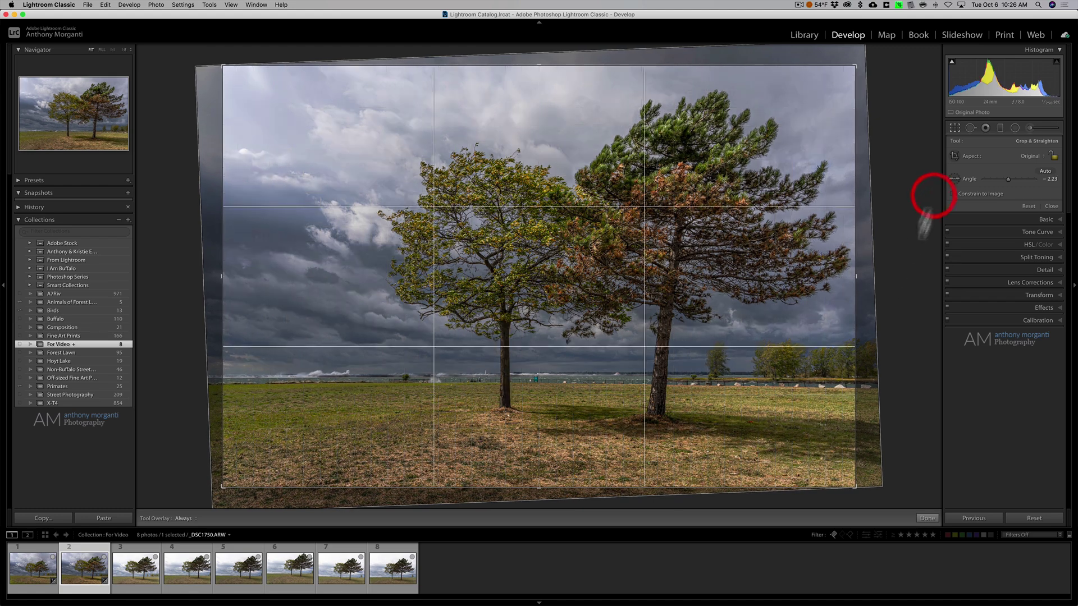
click(954, 126)
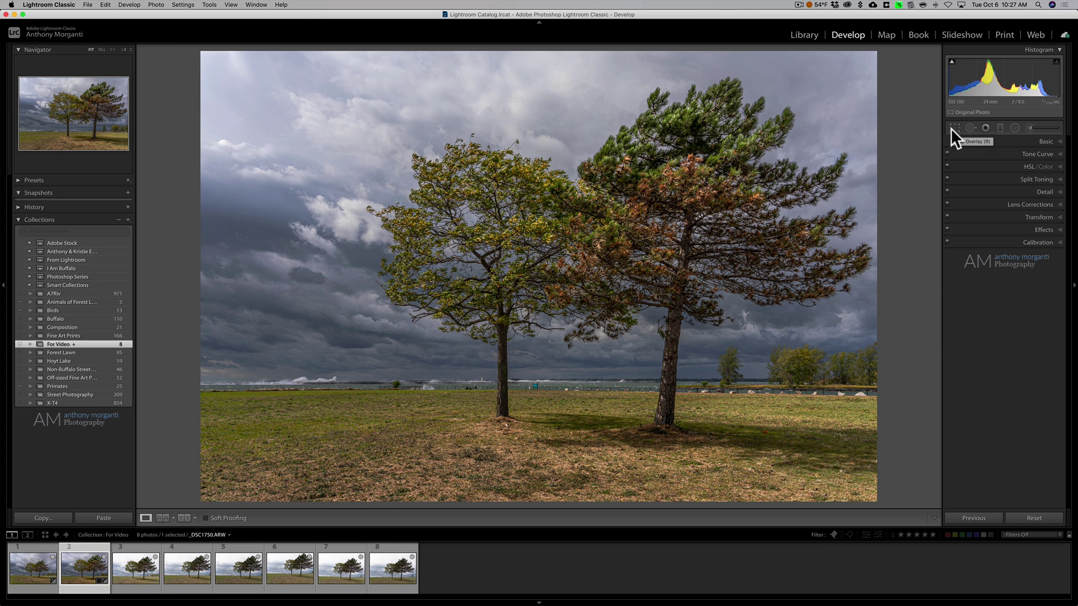
key(super+z)
key(super+z)
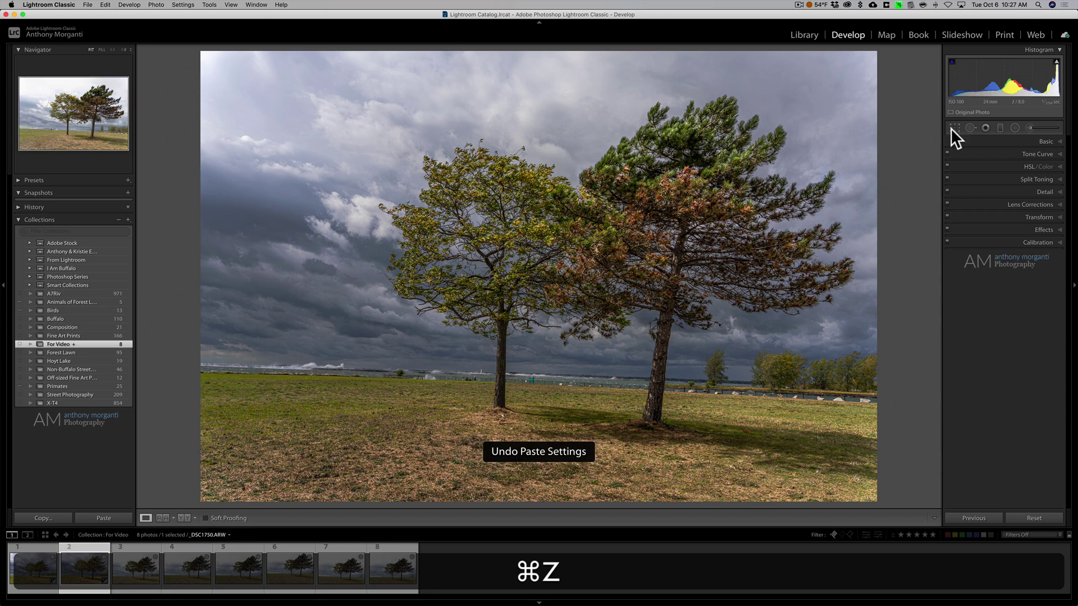
Apply the first photo's stormy settings to the third photo, _DSC1751.ARW, using Previous
click(37, 572)
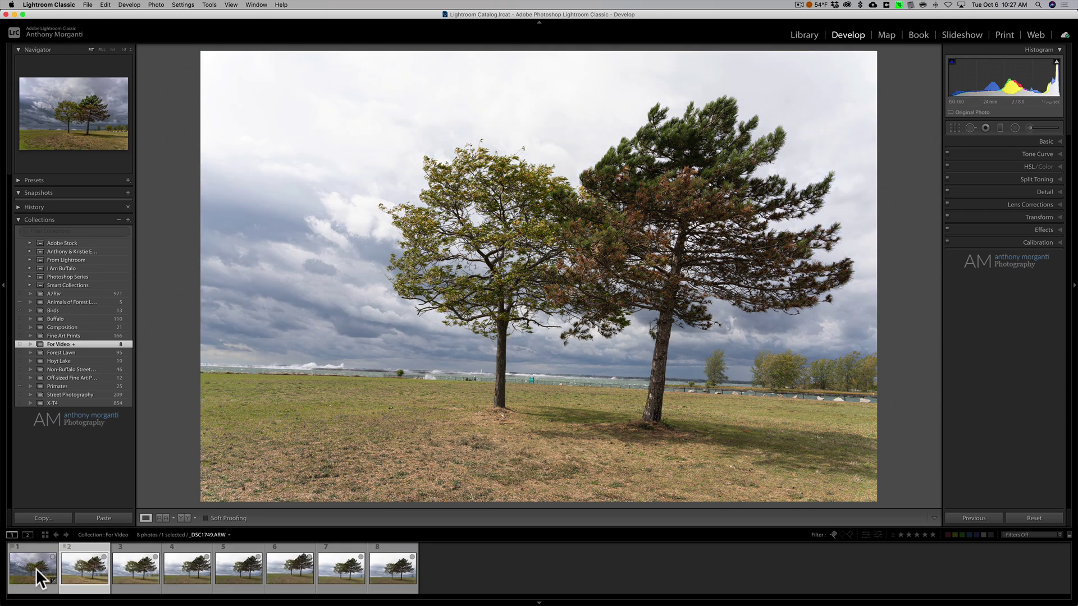
click(35, 568)
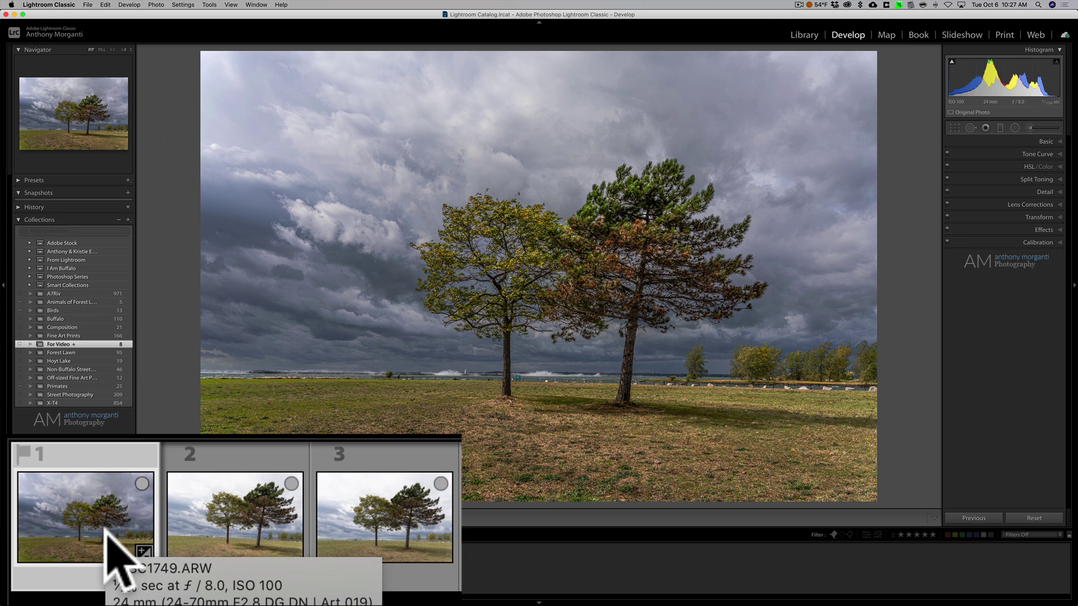
click(395, 539)
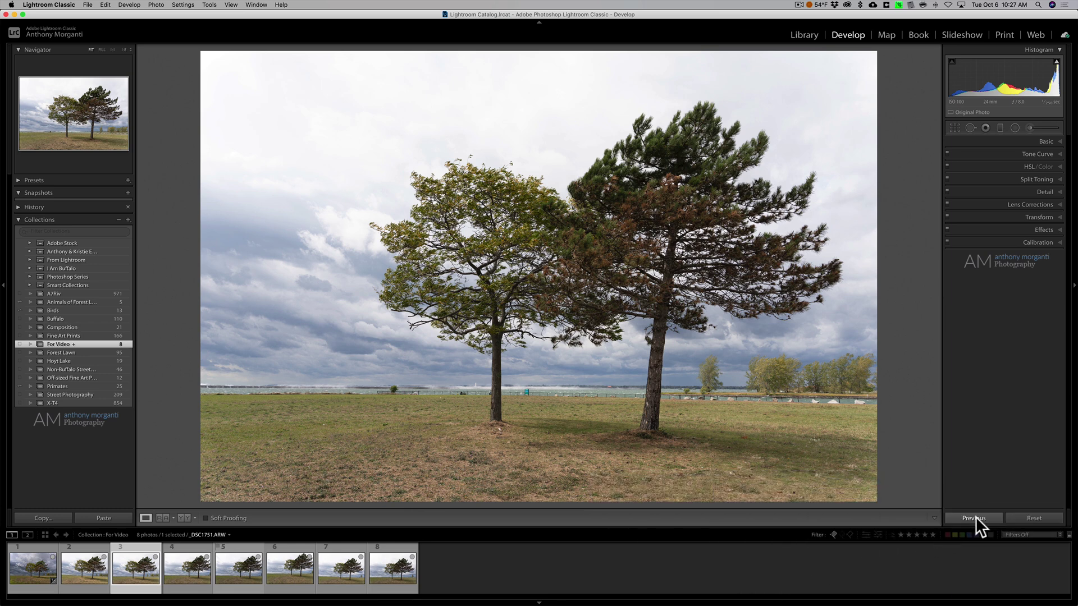
click(976, 517)
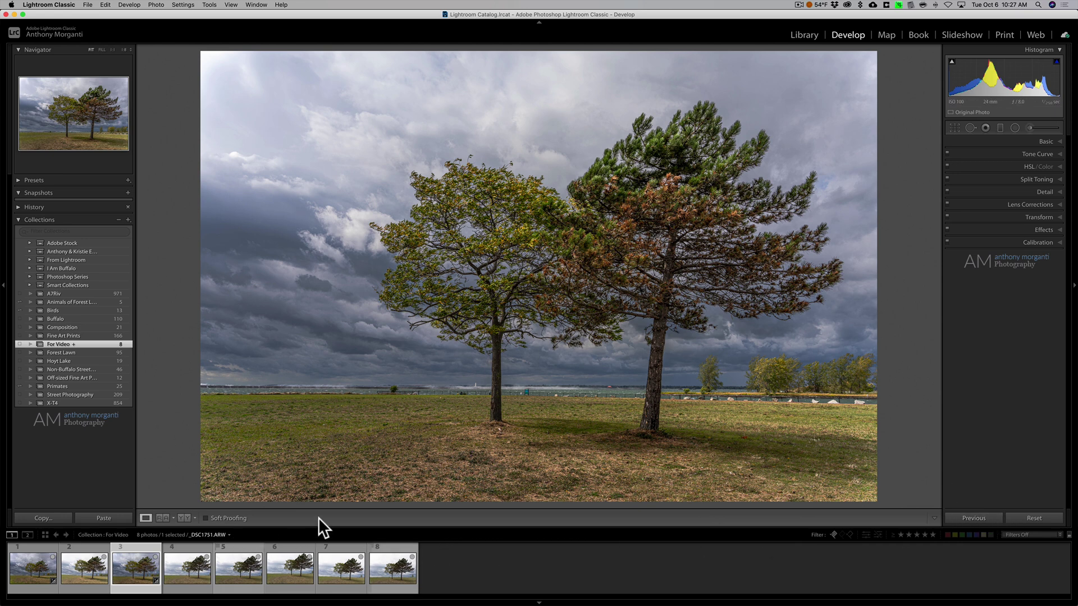
Undo the third photo's applied settings, then select photos 1 through 5 with photo 1 as source
key(super)
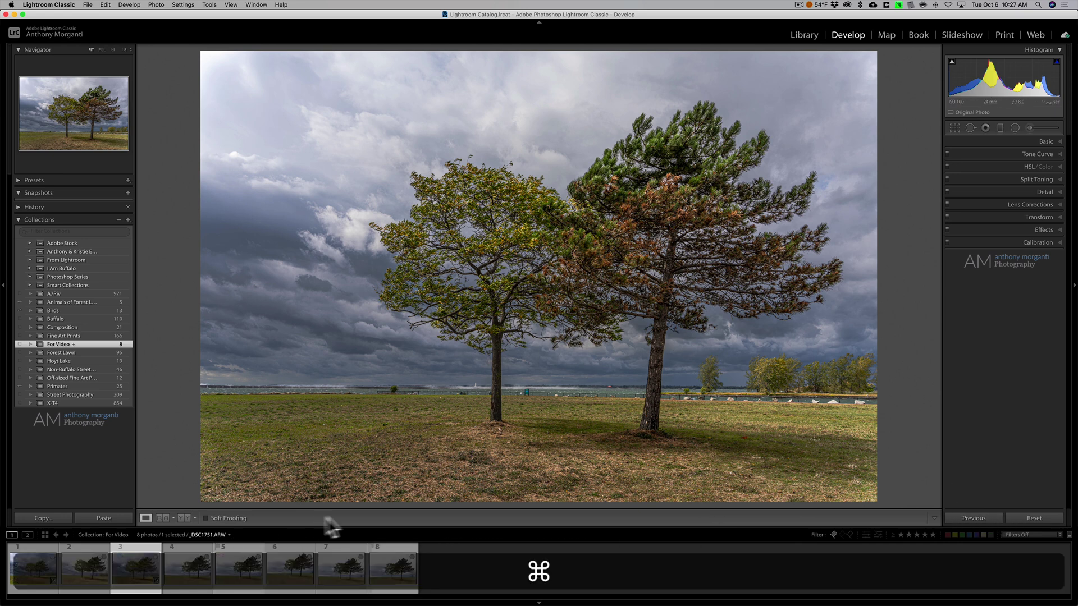
key(super+z)
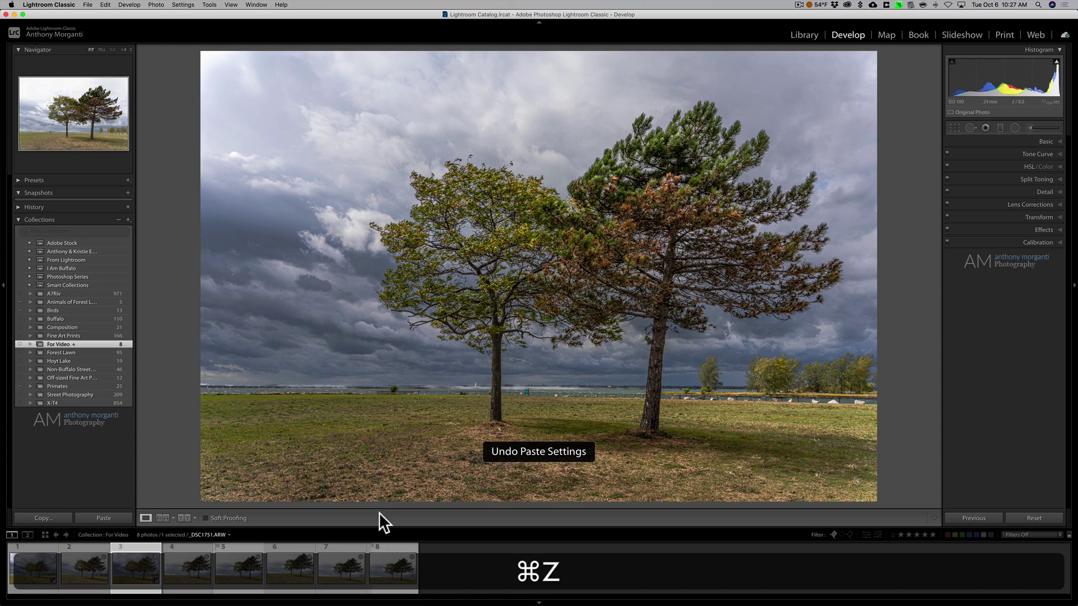
click(40, 571)
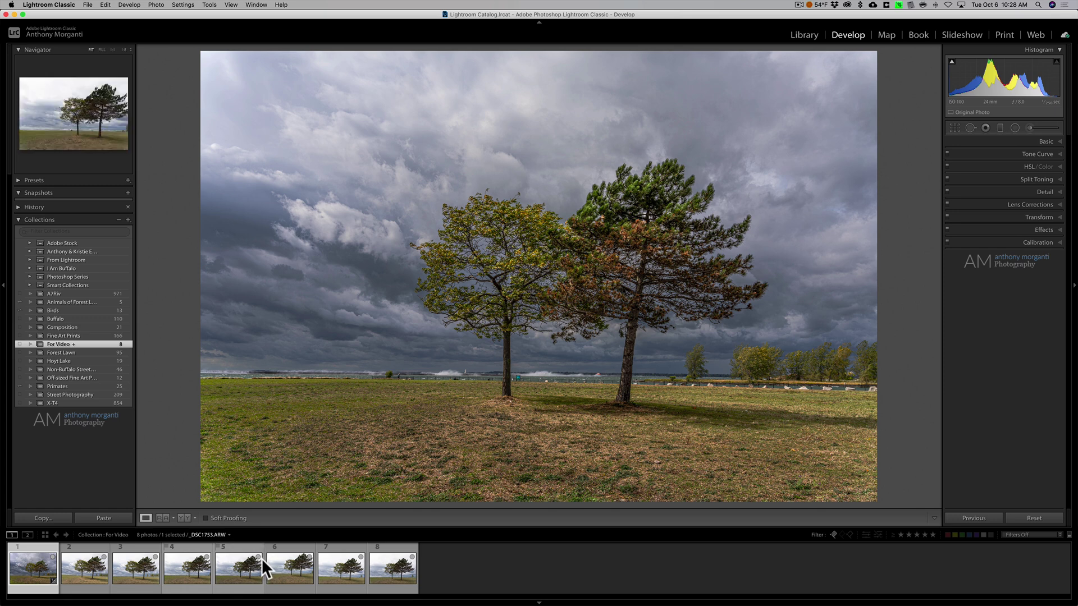
key(shift)
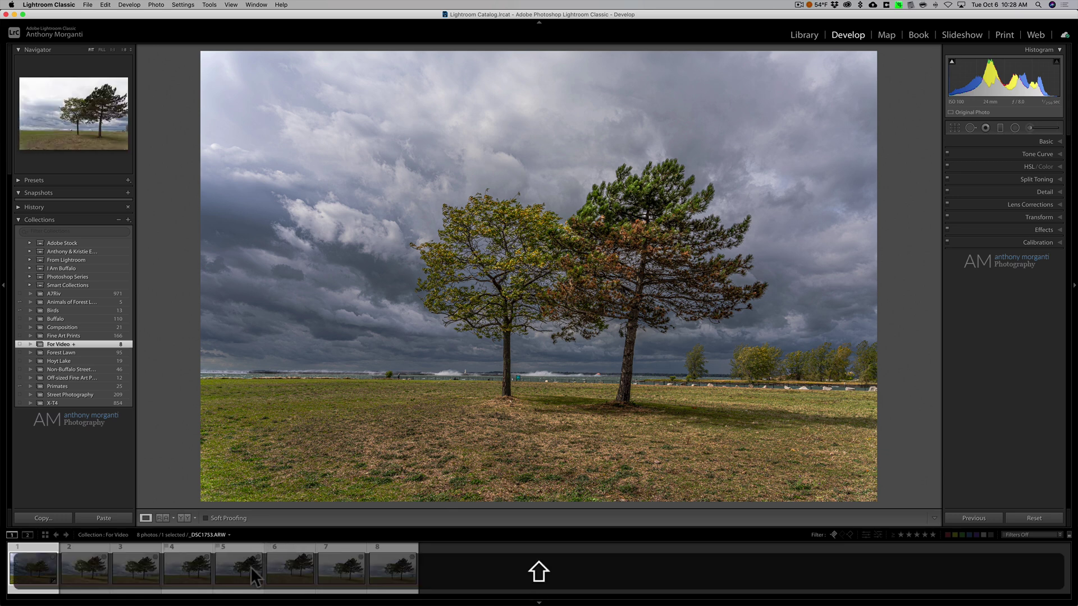
shift+click(249, 567)
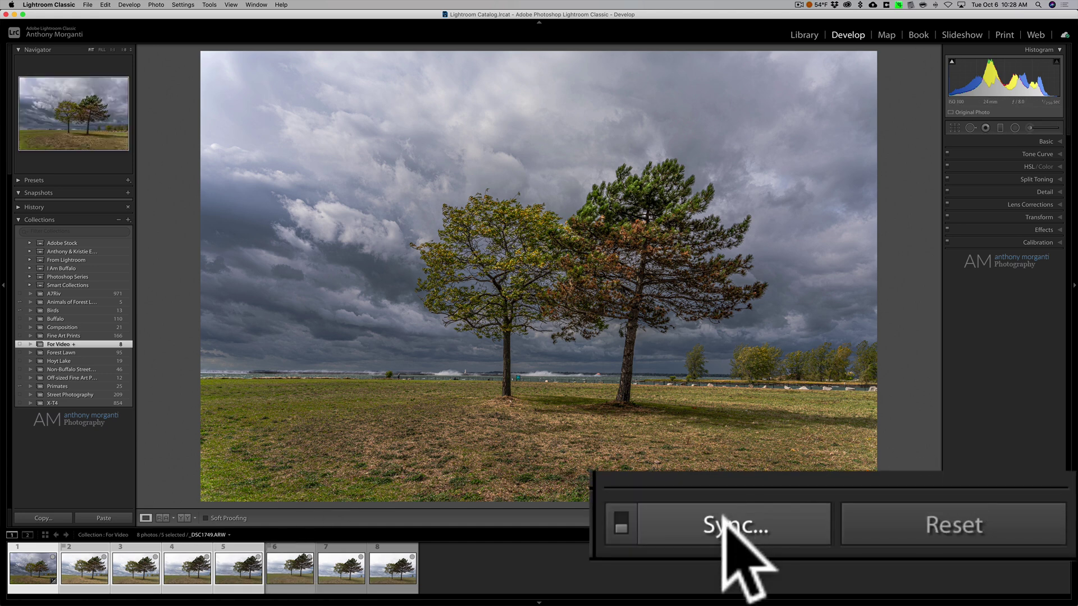
Synchronize all of photo 1's settings to photos 2–5, then review each of them
click(977, 518)
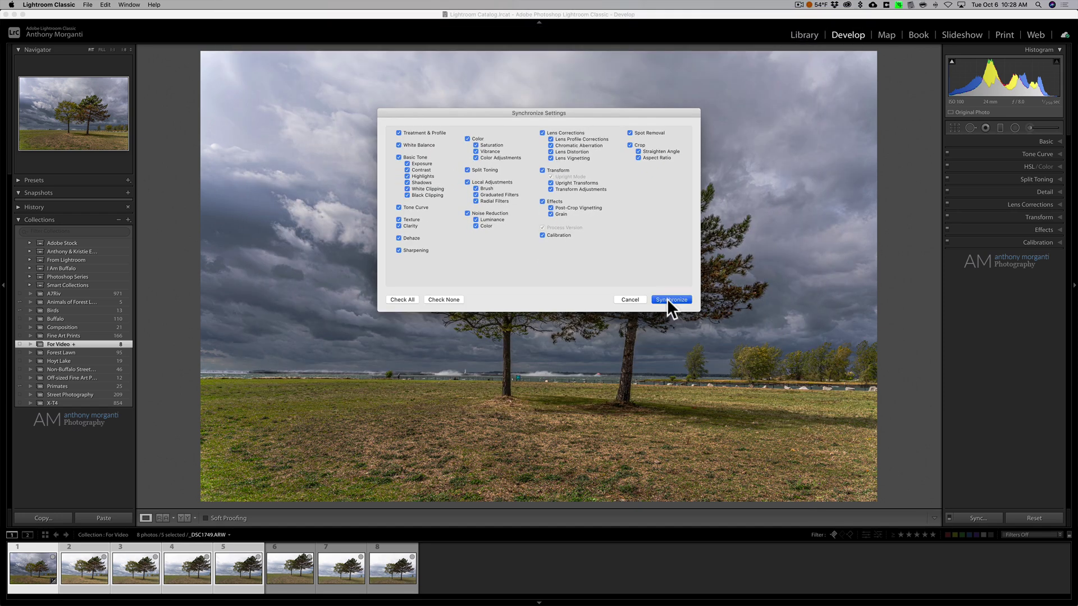
click(669, 299)
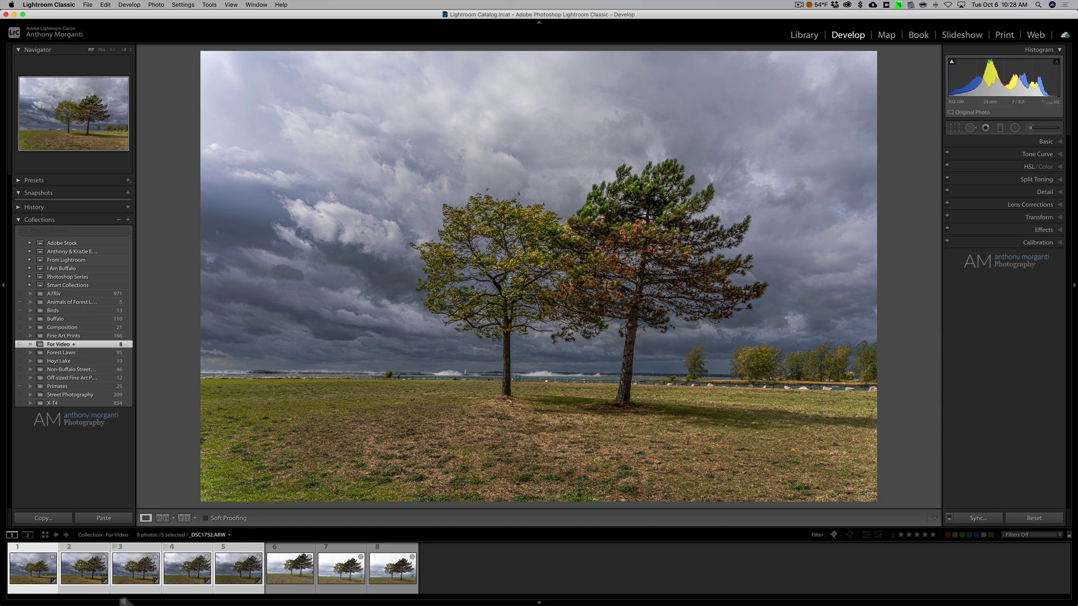
click(81, 576)
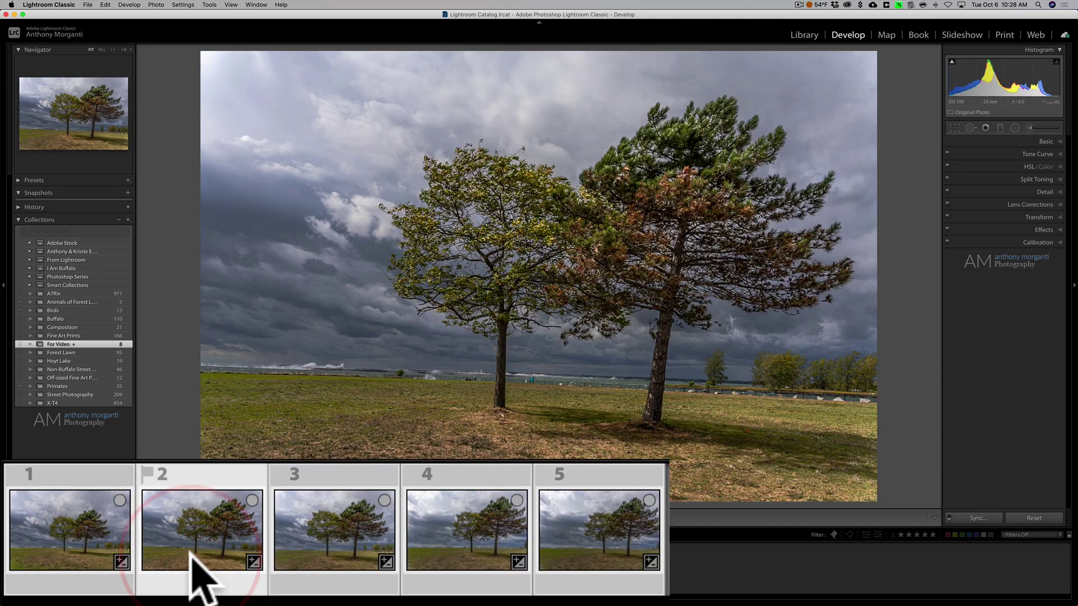
click(182, 573)
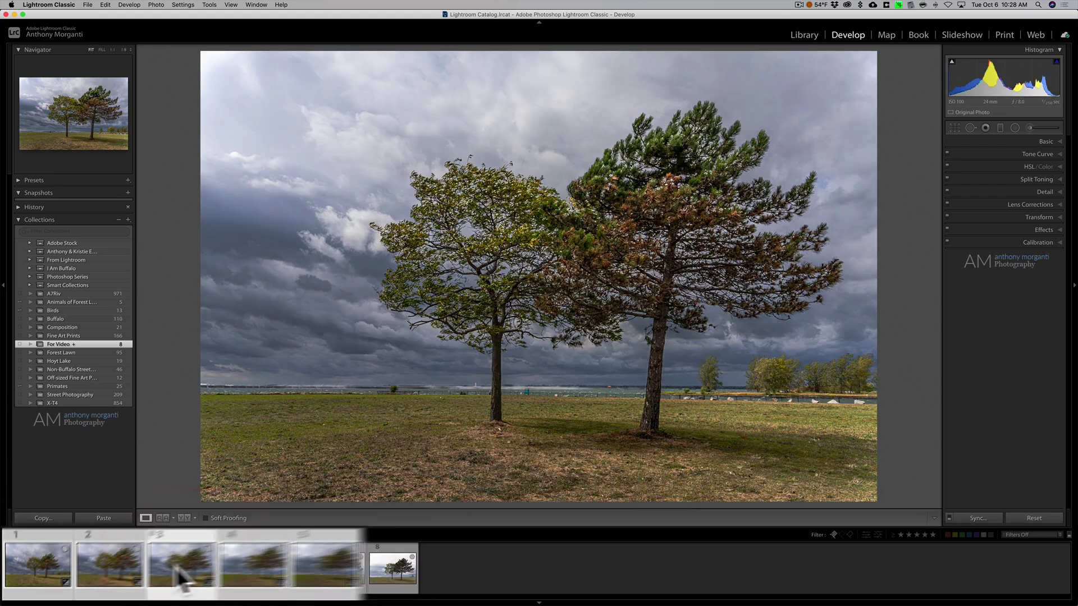
click(193, 571)
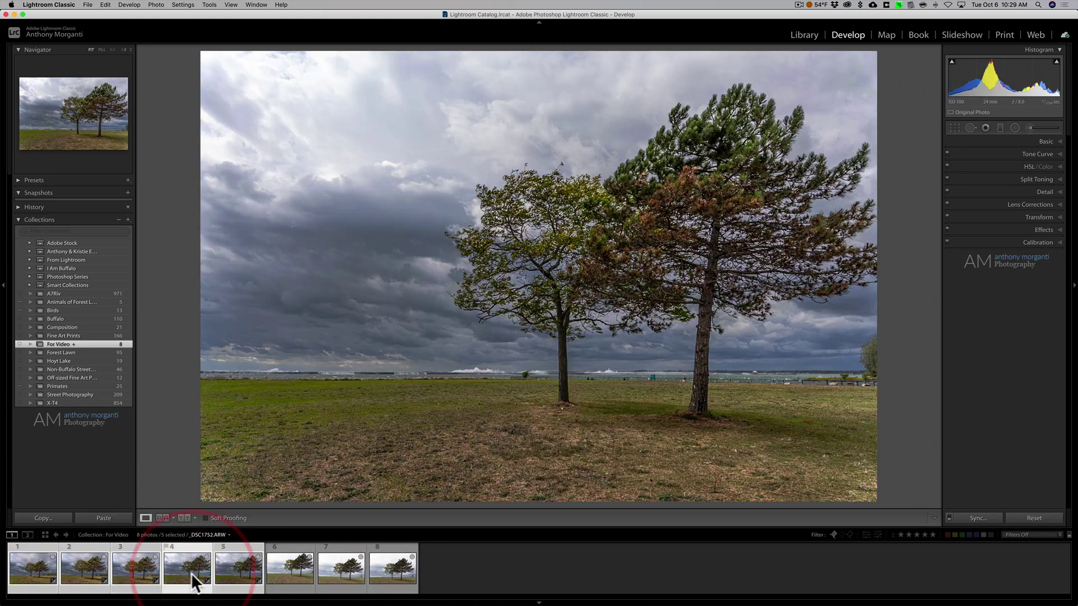
click(237, 558)
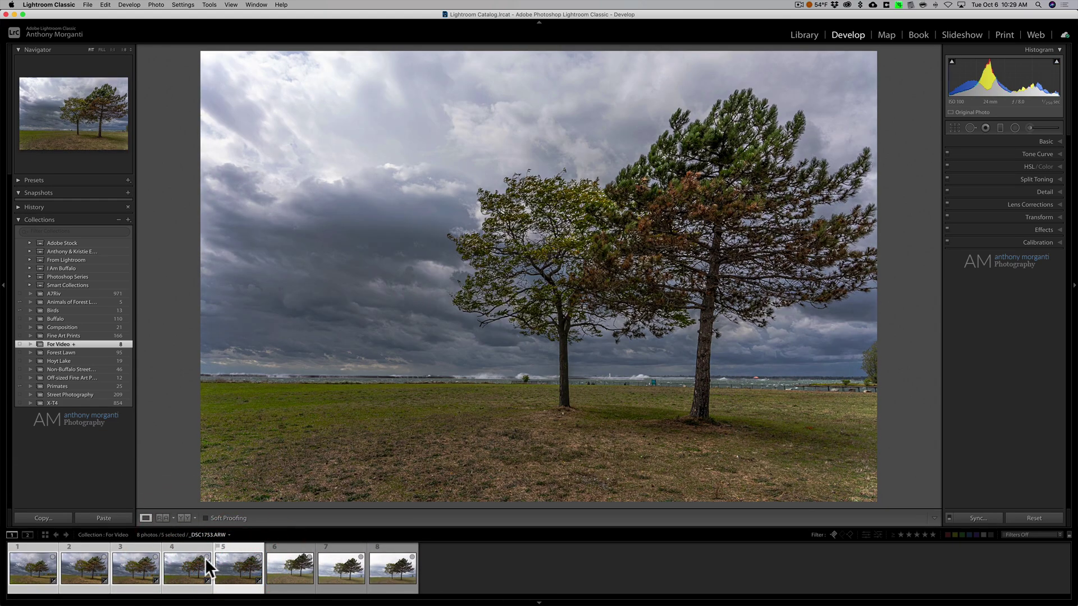
click(107, 574)
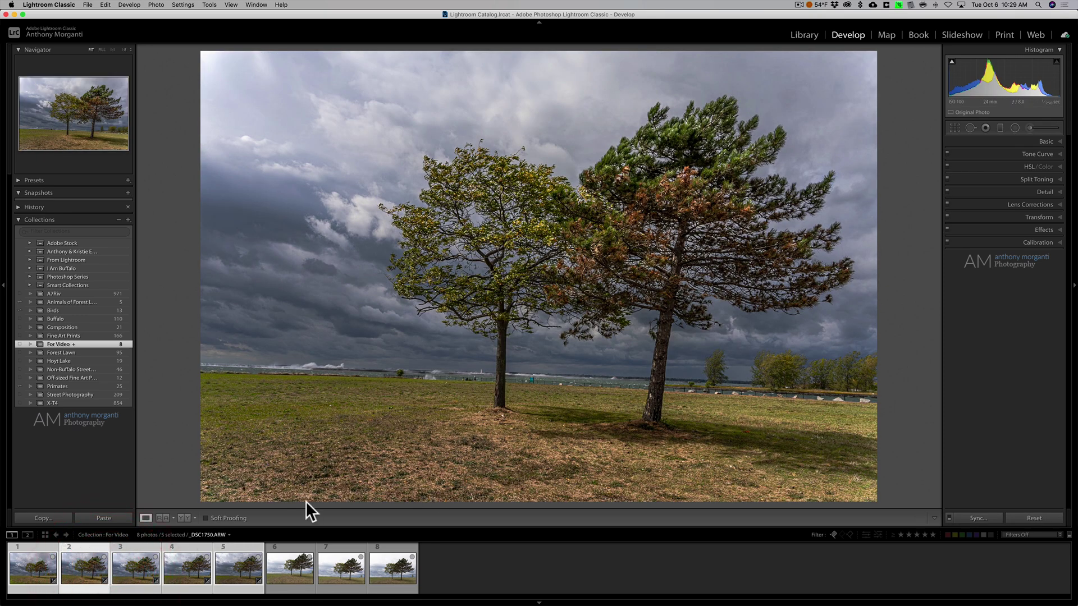
Select photos 6, 7 and 8 together, with photo 6 as the active photo
click(287, 566)
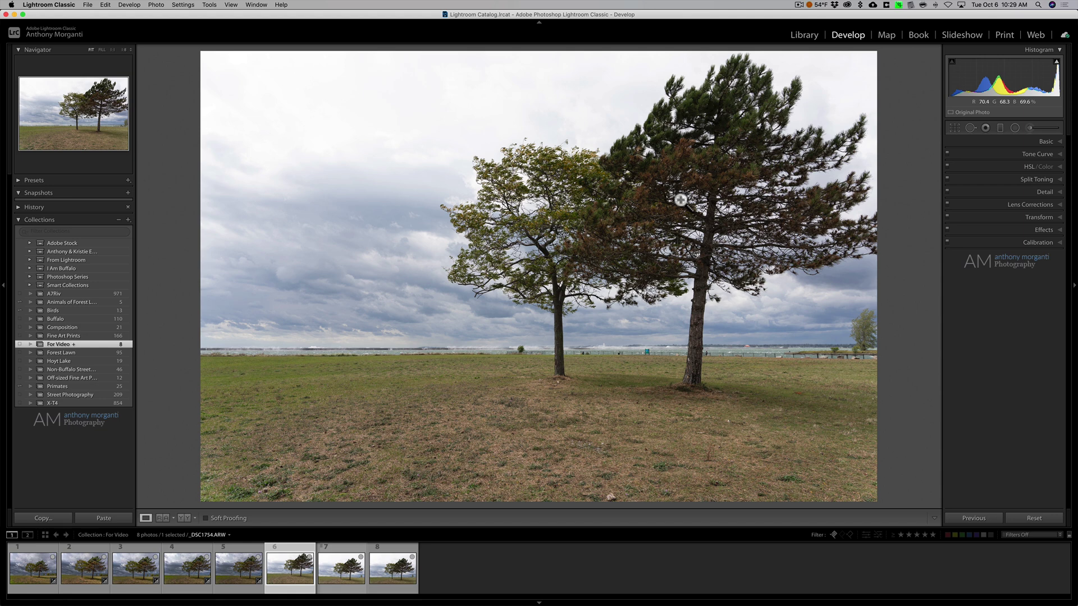
shift+click(387, 564)
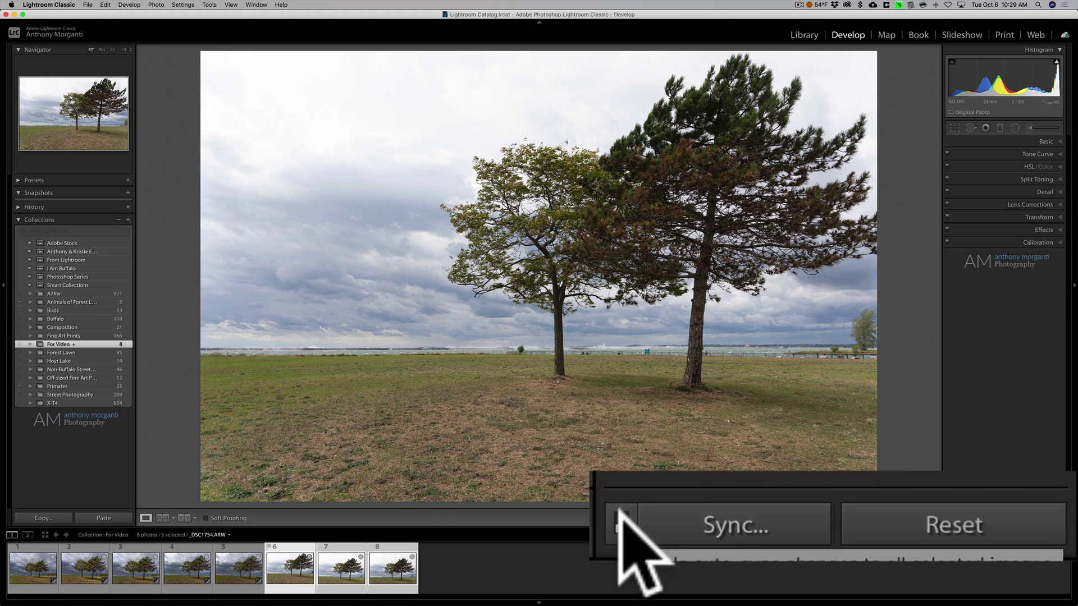
With Auto Sync on, set Highlights −100, Shadows +23, add Texture, Clarity, Dehaze, and Exposure −0.45
click(620, 514)
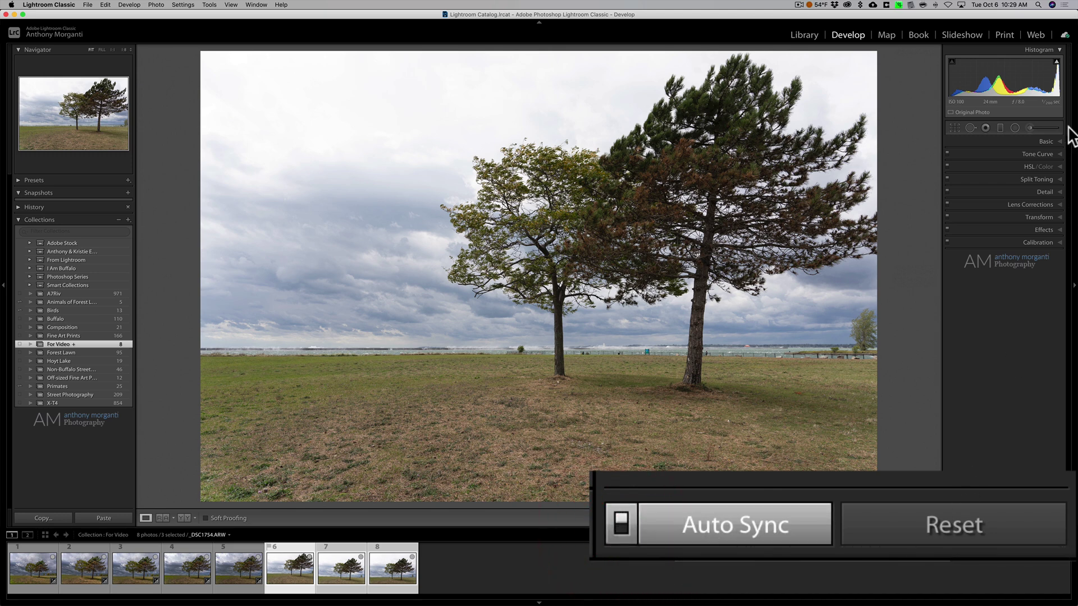
click(1056, 140)
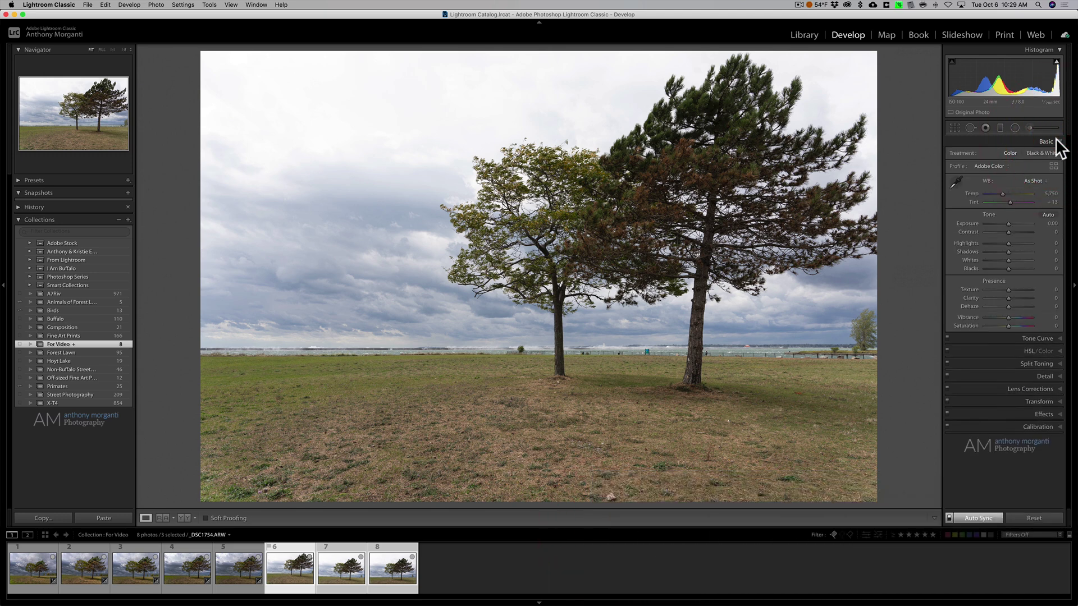
drag(1008, 243, 956, 244)
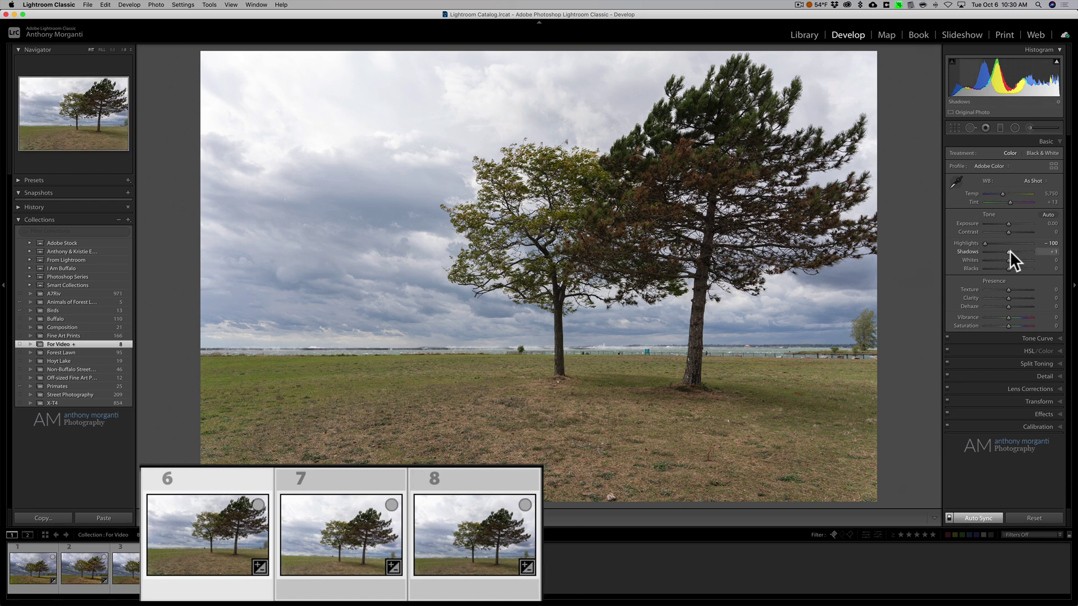
drag(1009, 250, 997, 267)
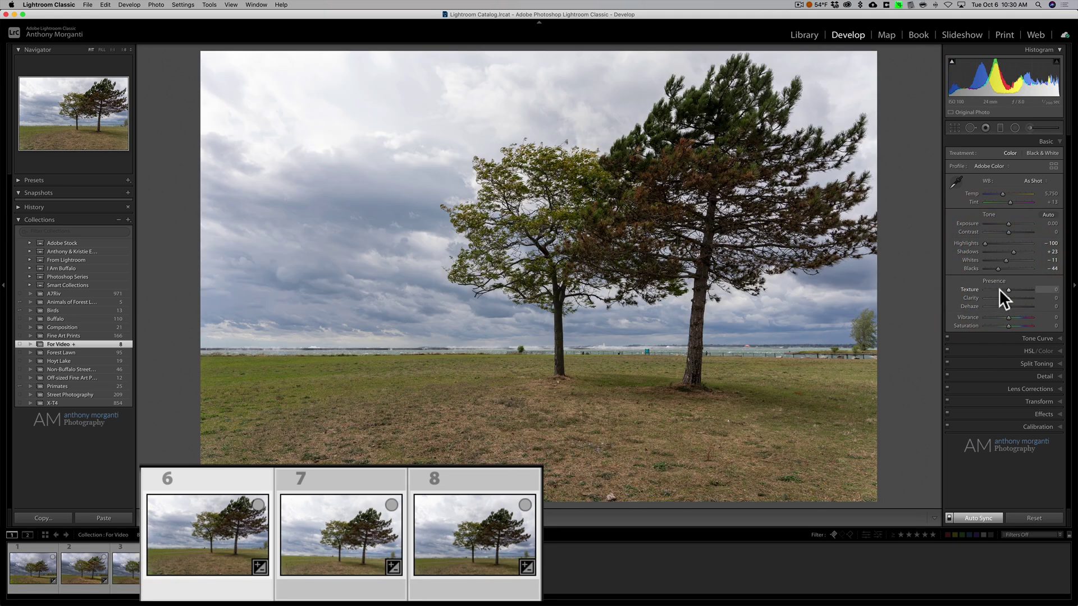
drag(1006, 287, 1018, 316)
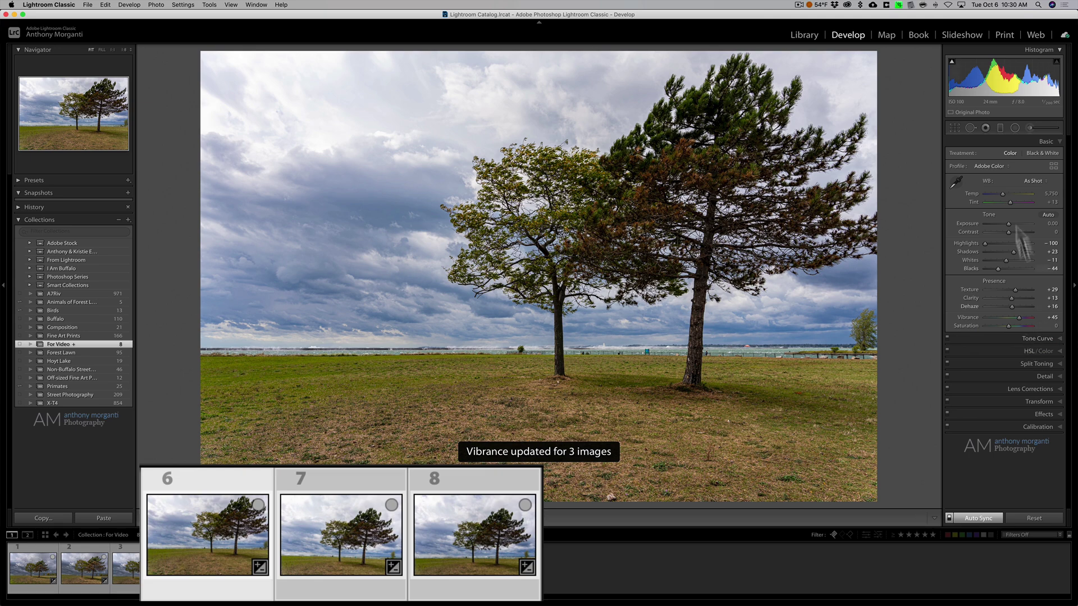
drag(1007, 223, 1004, 223)
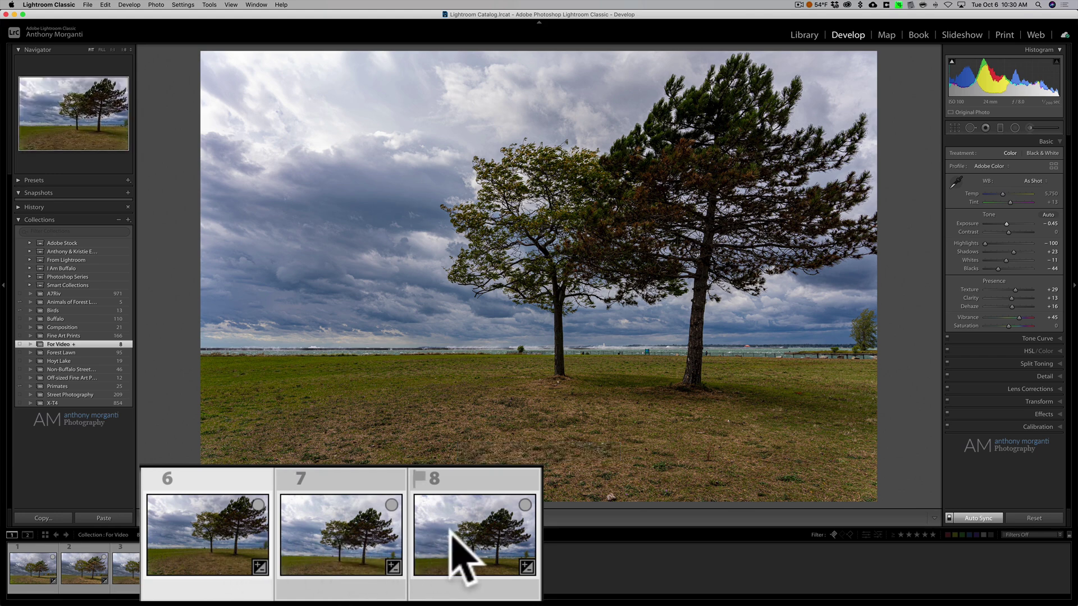
Review photos 7, 8, 7 and 6 for the stormy edit, then switch Auto Sync off
click(347, 529)
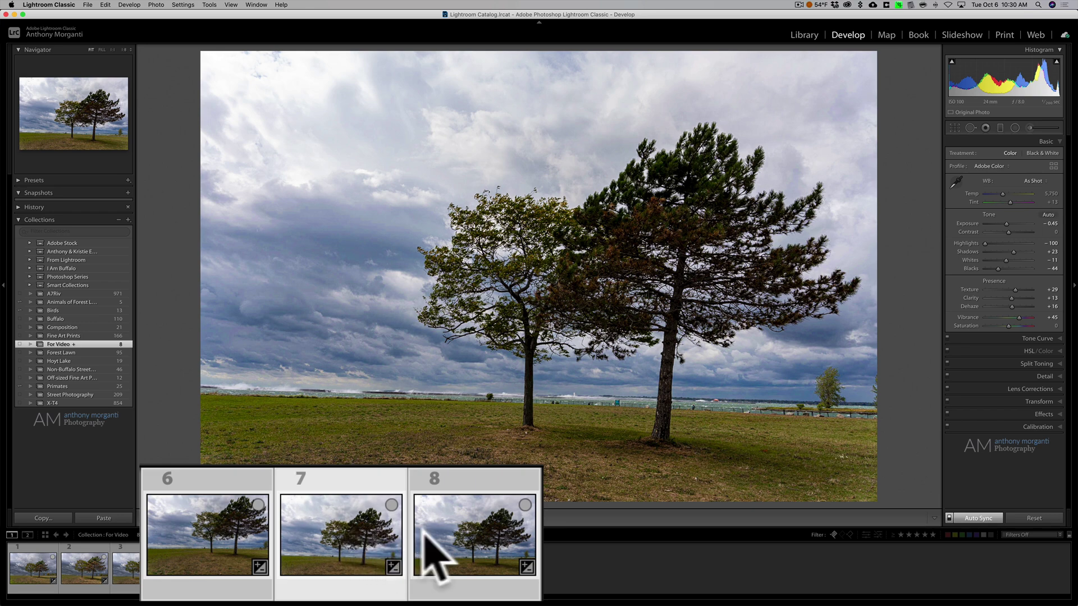
click(384, 566)
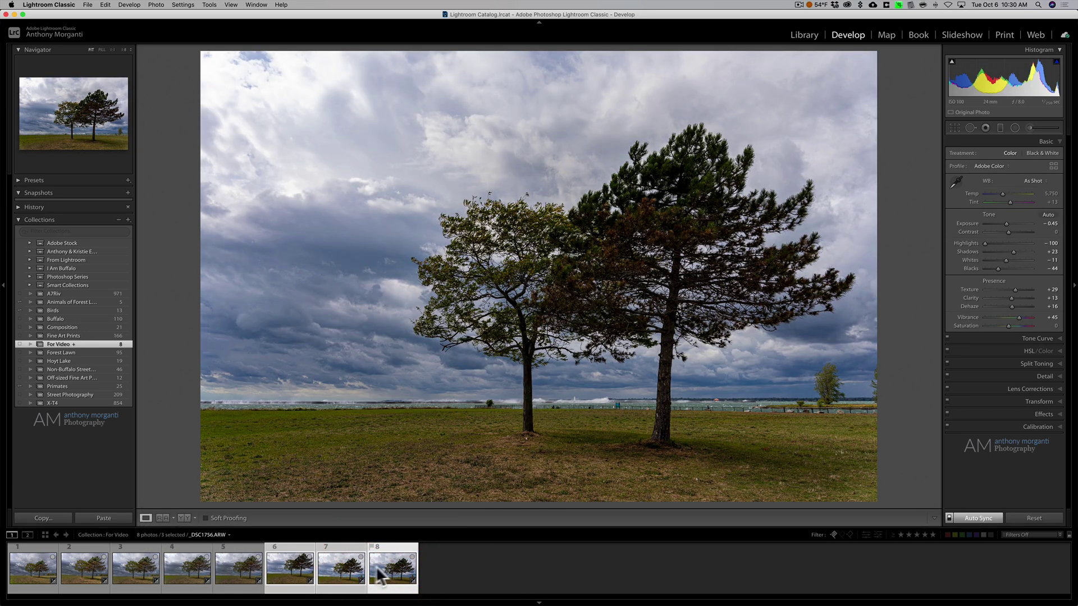
click(349, 564)
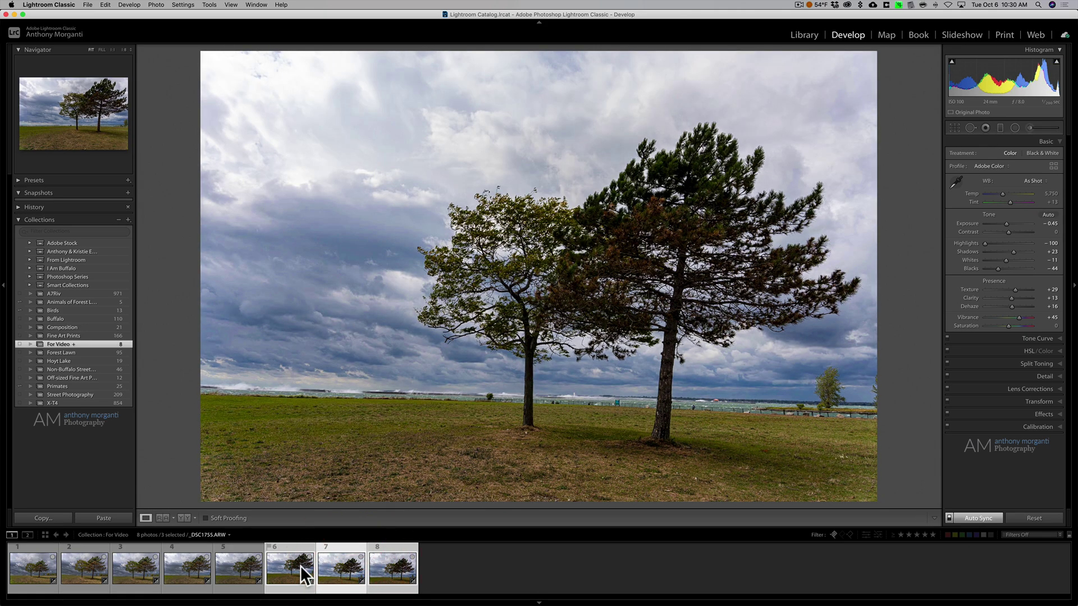
click(301, 564)
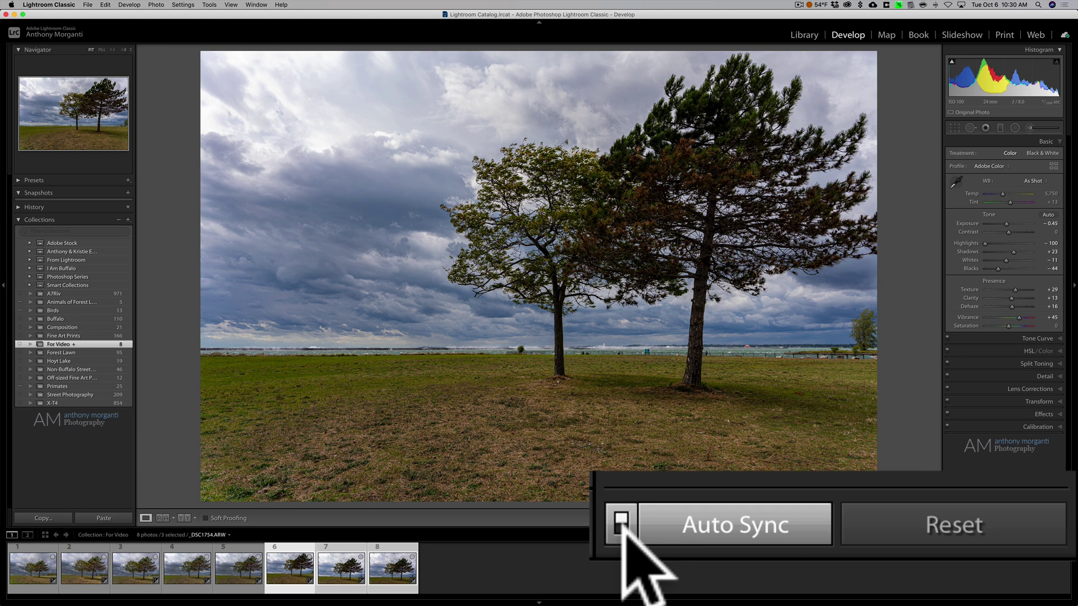
click(949, 519)
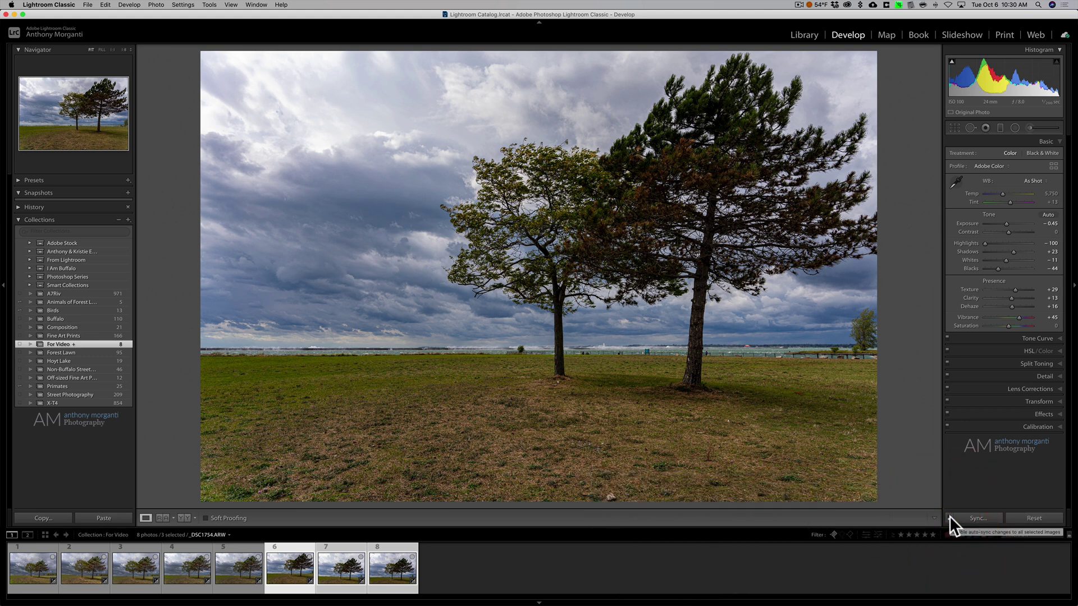